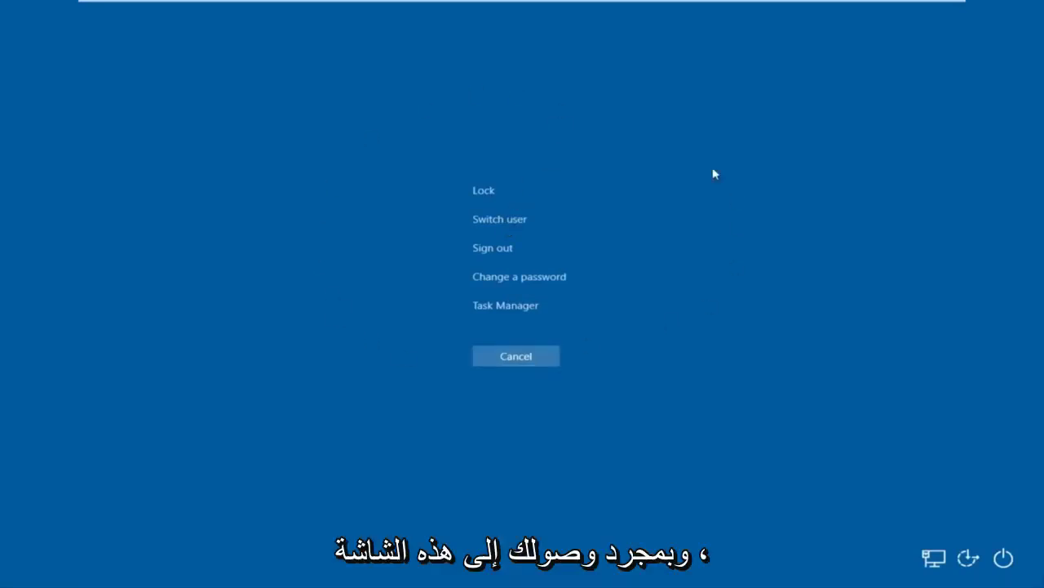
Open Task Manager from the Ctrl+Alt+Del security screen and move its window into place
click(504, 307)
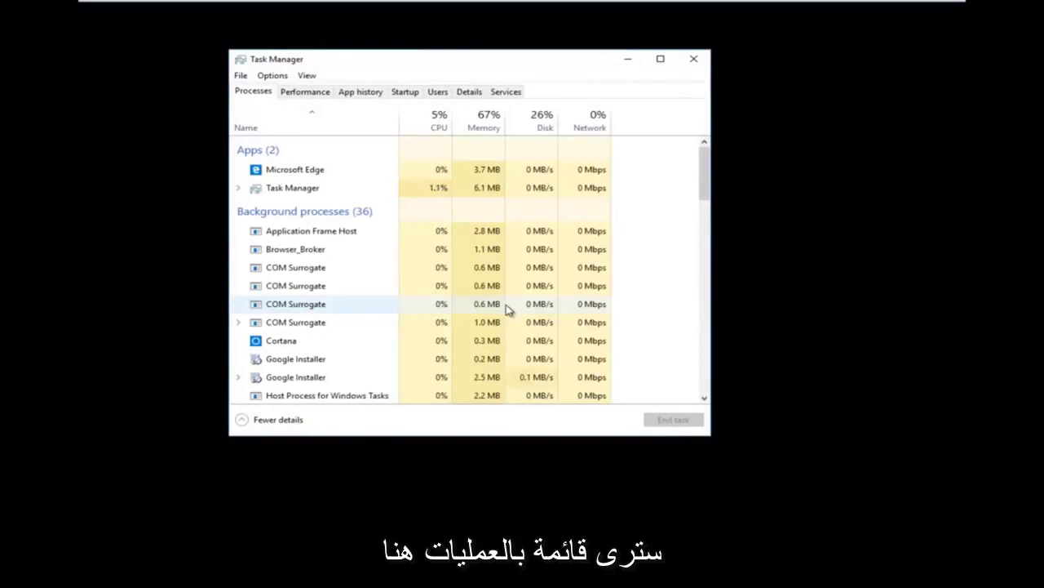
drag(531, 65, 614, 84)
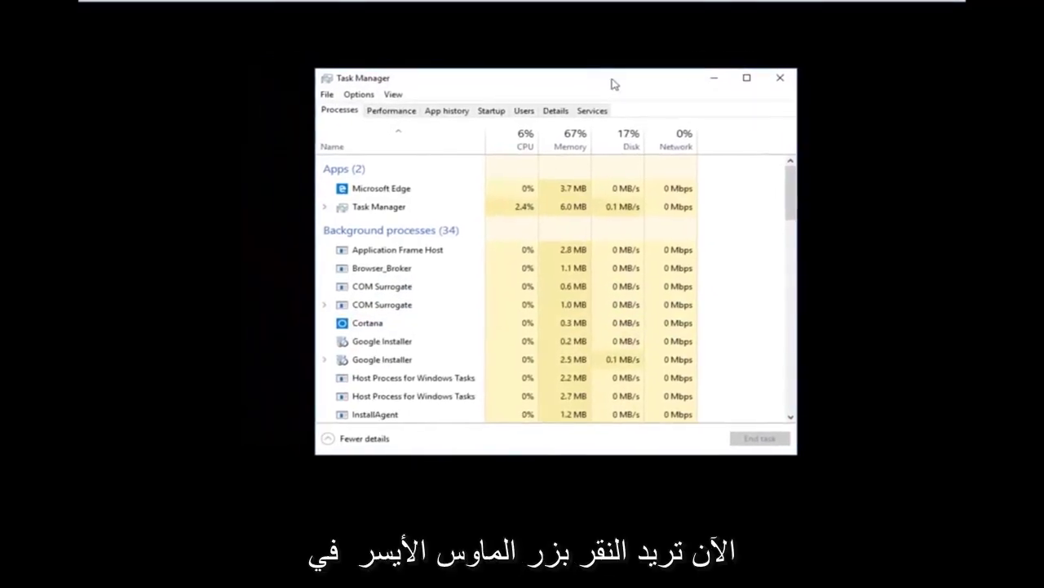
Start regedit as a new task with administrative privileges from Task Manager
click(328, 96)
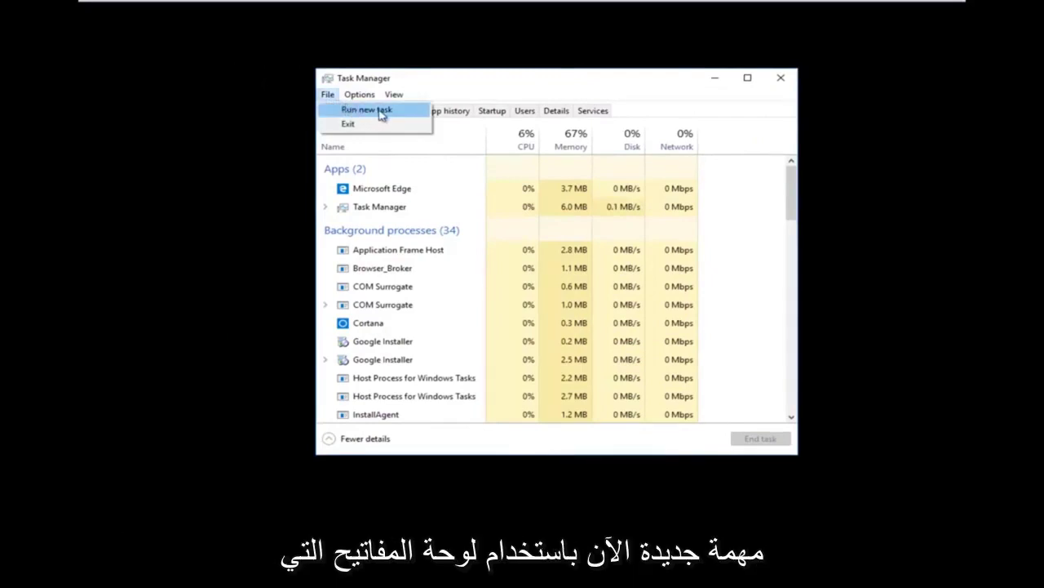
click(380, 113)
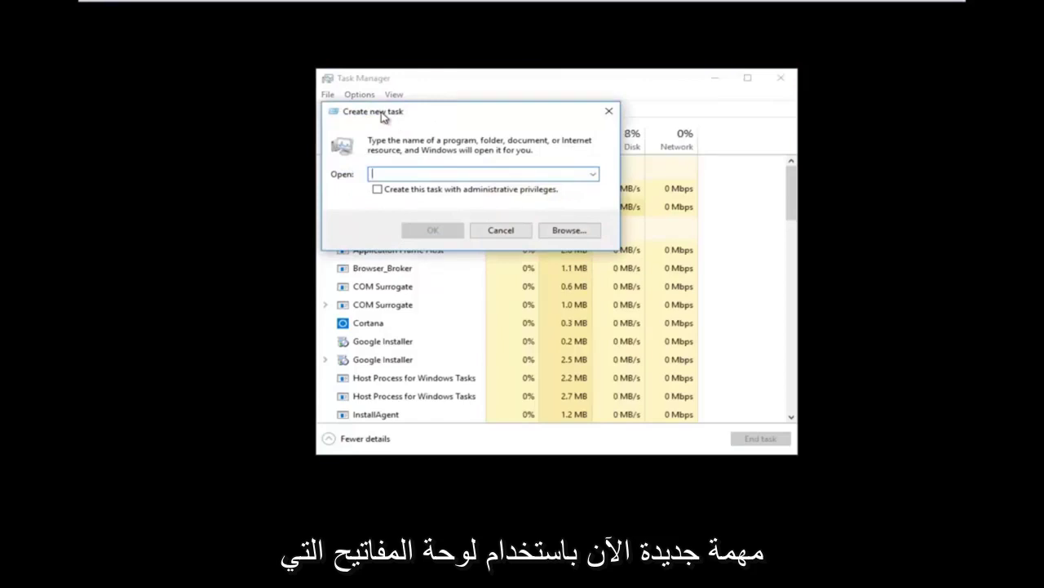
text(regedit)
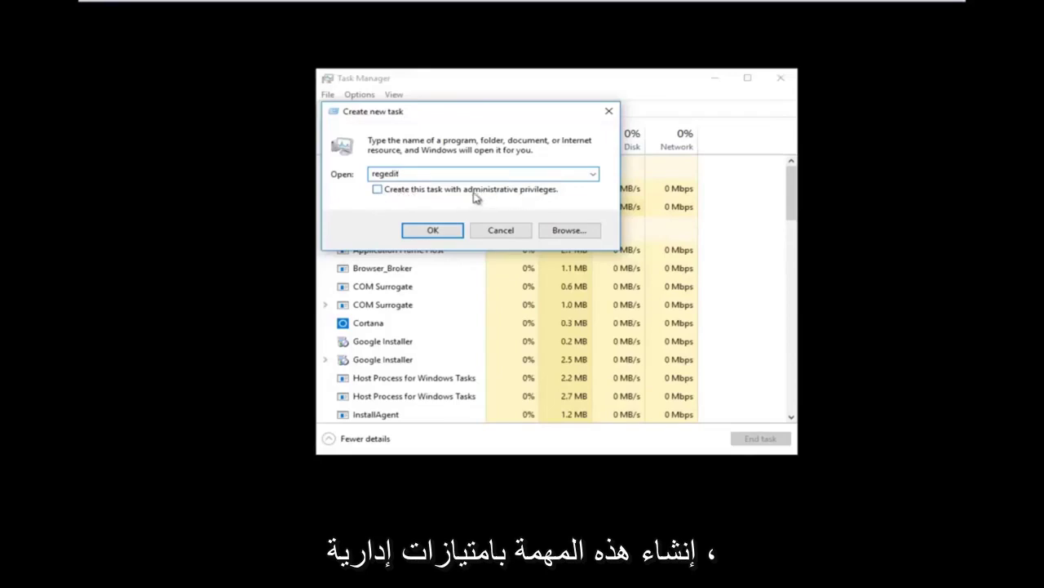
click(379, 191)
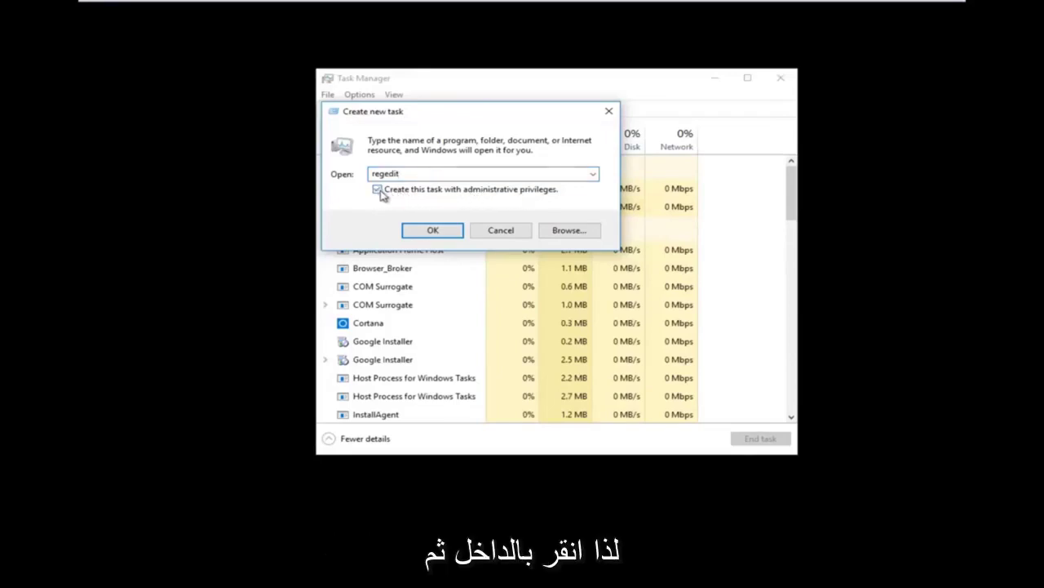
click(416, 231)
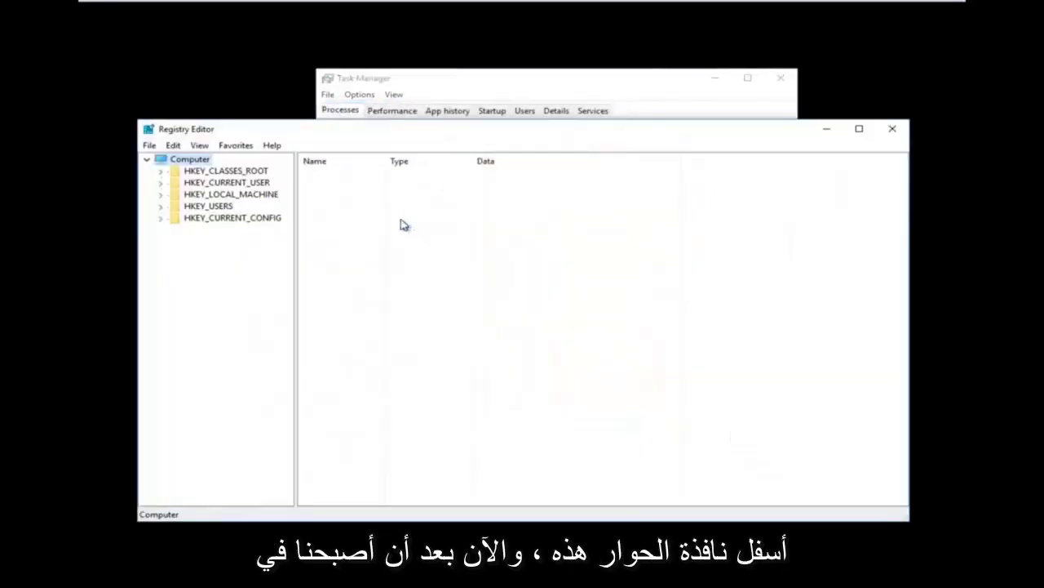
Expand HKEY_LOCAL_MACHINE and its SOFTWARE key, then widen the key tree pane
drag(405, 137, 433, 98)
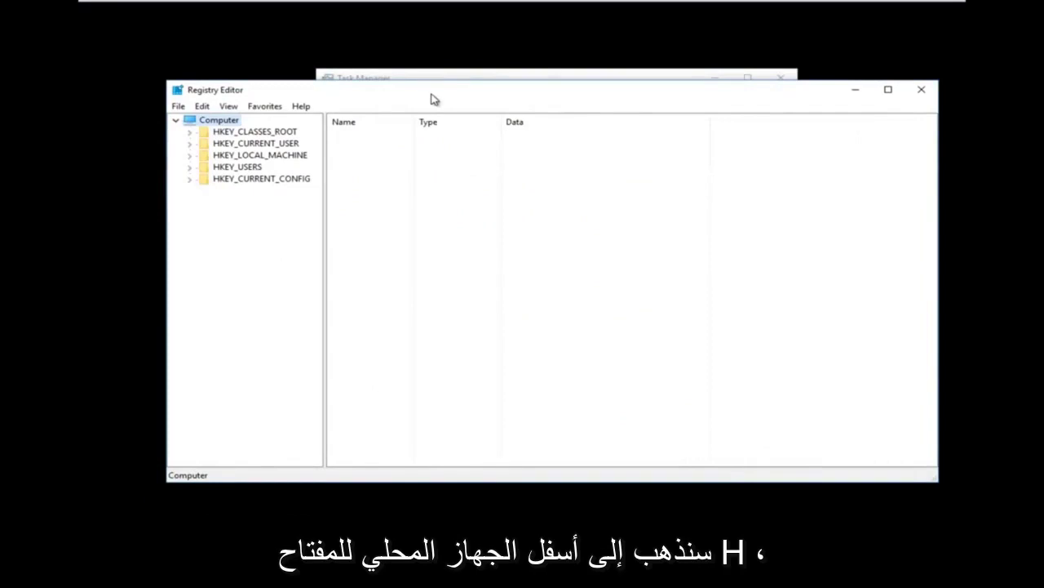
click(189, 157)
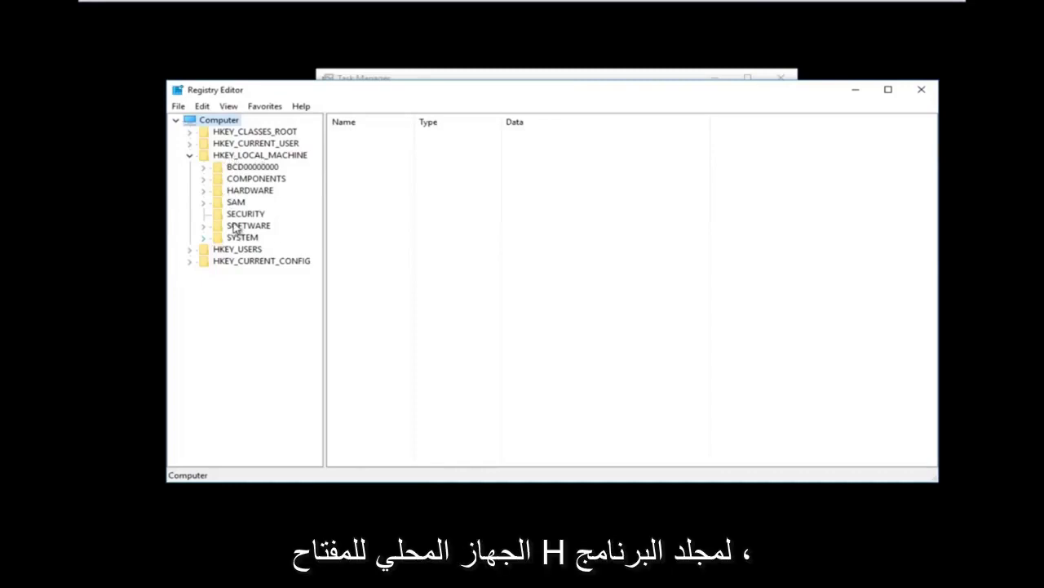
click(204, 226)
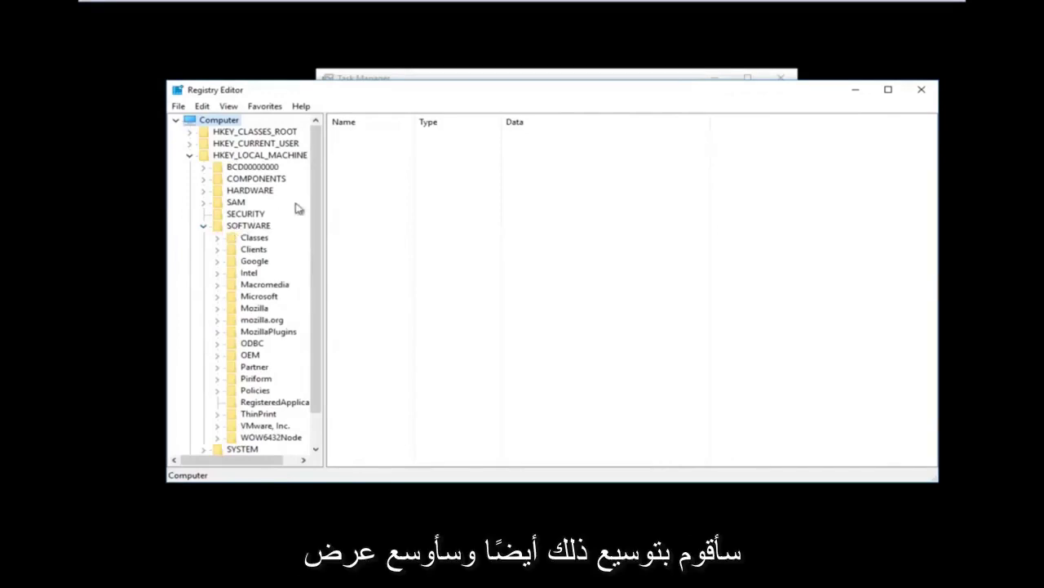
drag(322, 168, 385, 163)
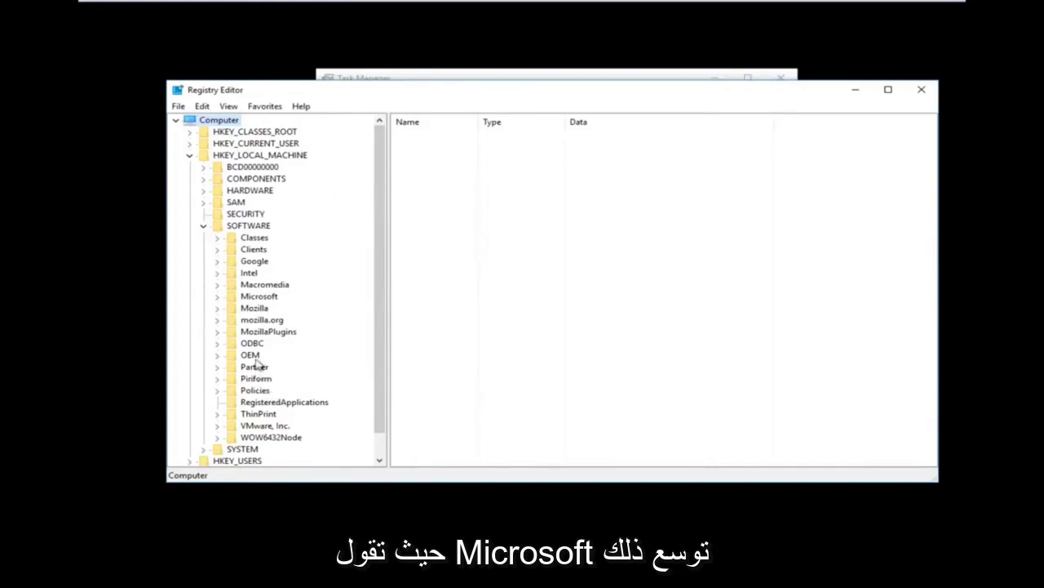
Expand SOFTWARE\Microsoft and then the Windows NT key beneath it
click(217, 297)
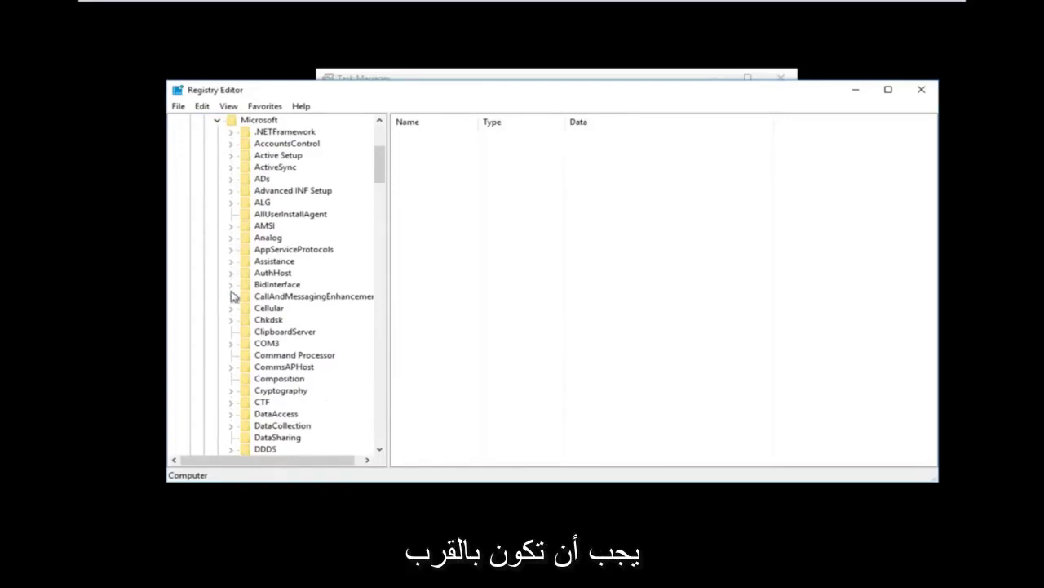
drag(380, 177, 354, 404)
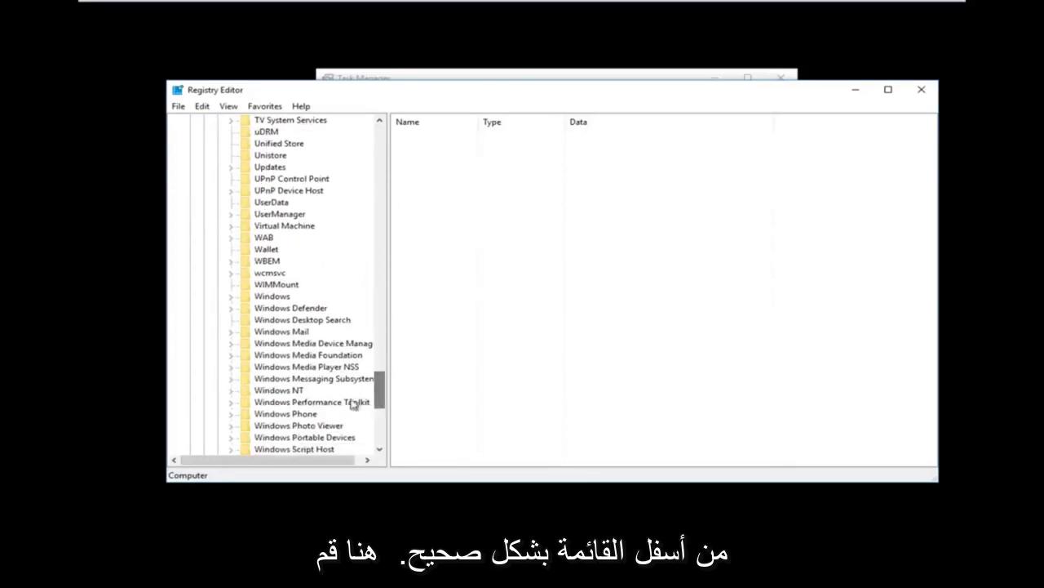
click(290, 390)
scroll(261, 359, down, 2)
click(231, 321)
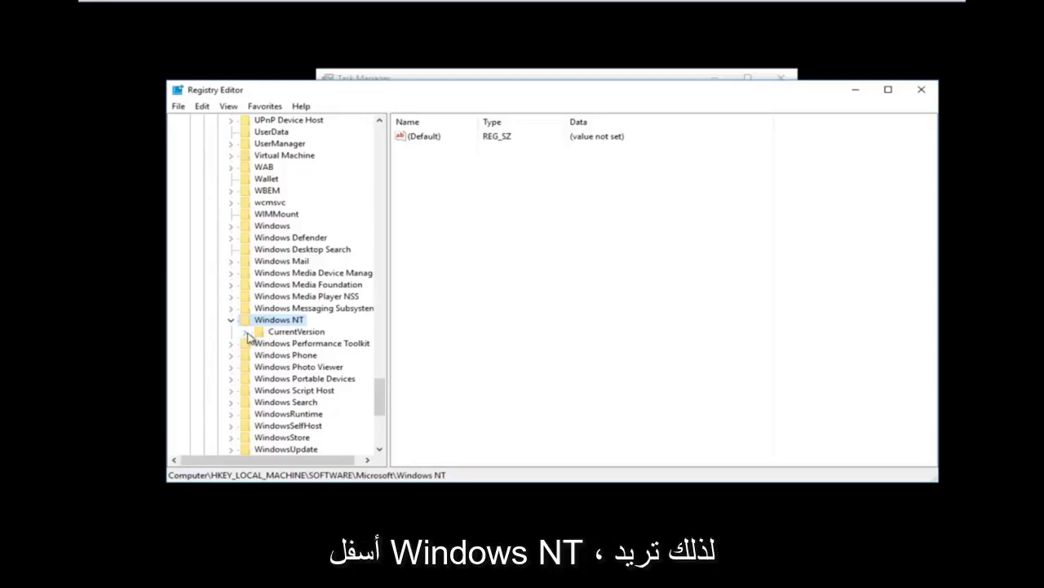
Expand CurrentVersion, widen the tree pane further and scroll down to Winlogon
click(246, 332)
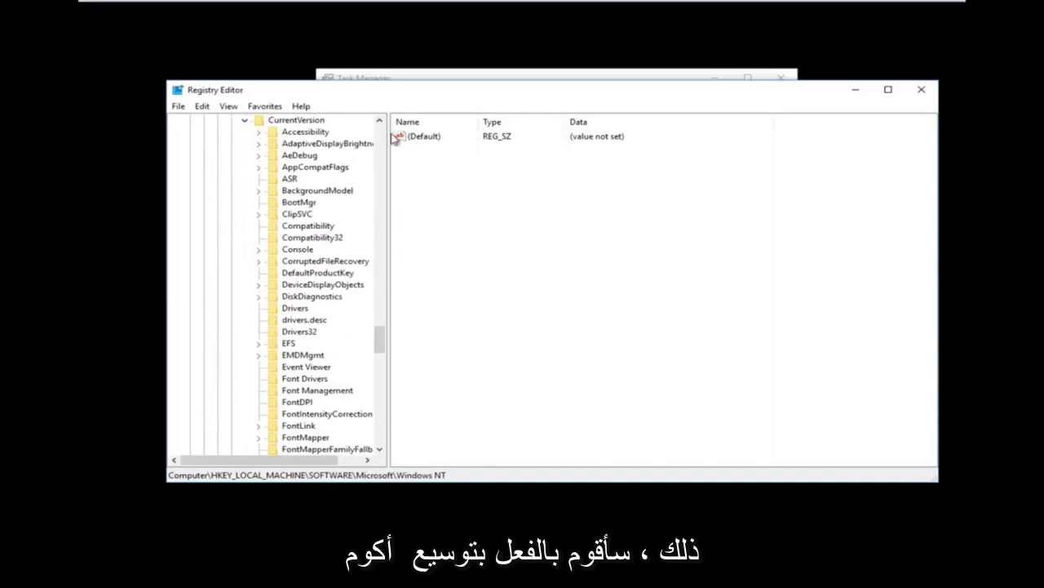
drag(388, 140, 456, 162)
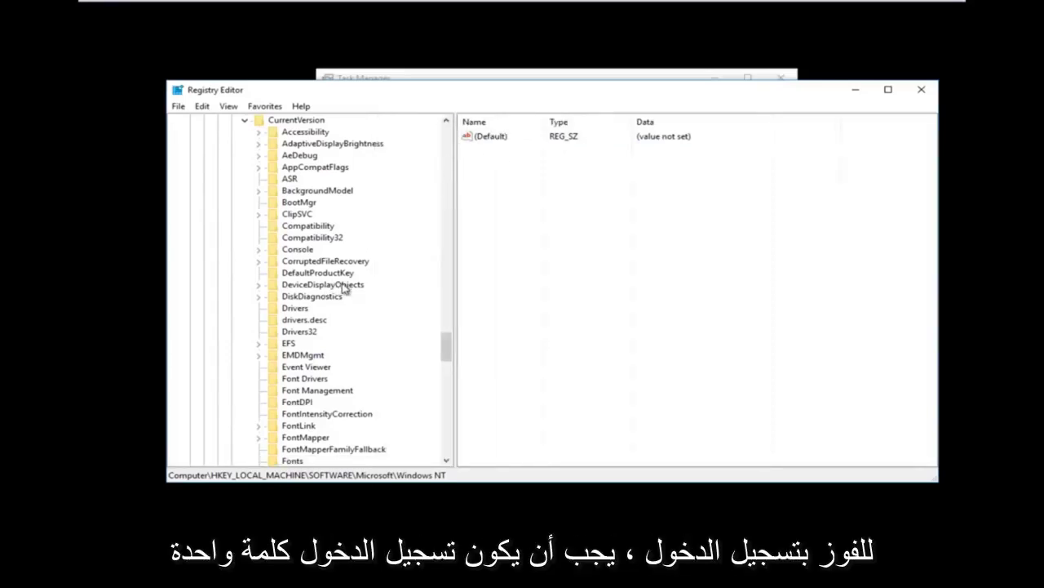
scroll(347, 290, down, 1)
scroll(347, 292, down, 18)
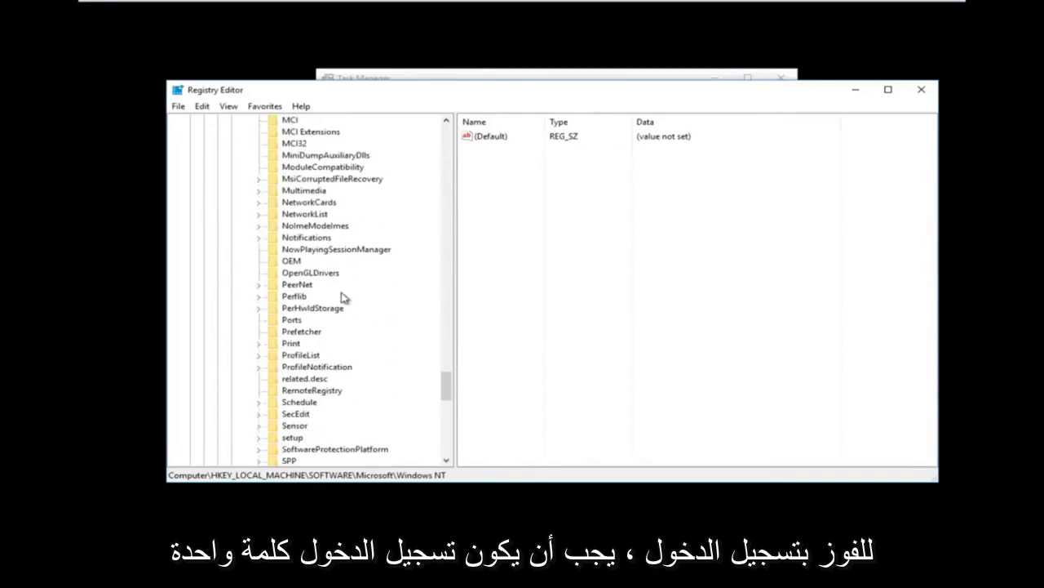
scroll(343, 297, down, 2)
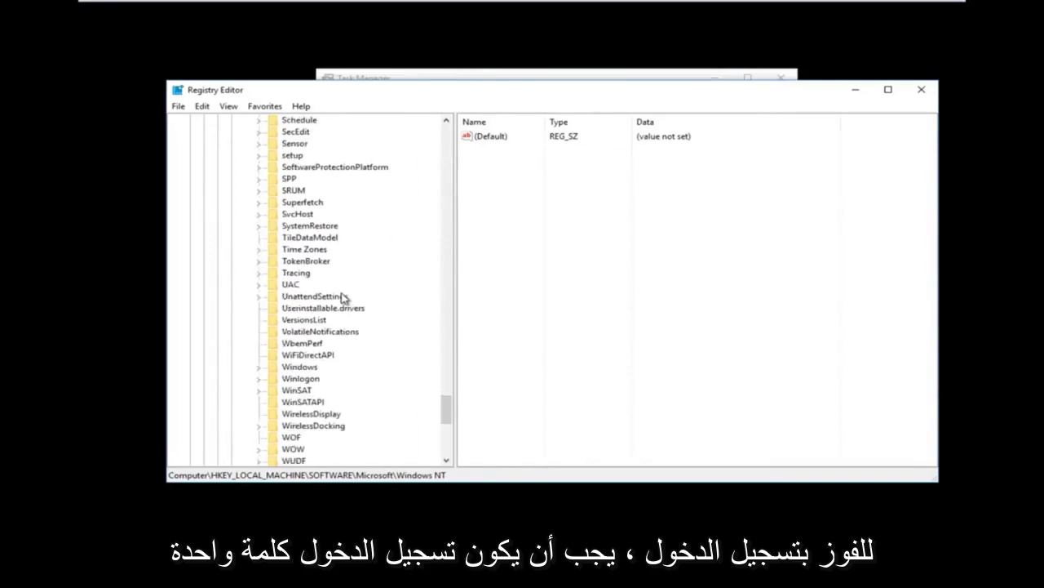
Select the Winlogon key and scroll its values to Shell (explorer.exe)
click(299, 379)
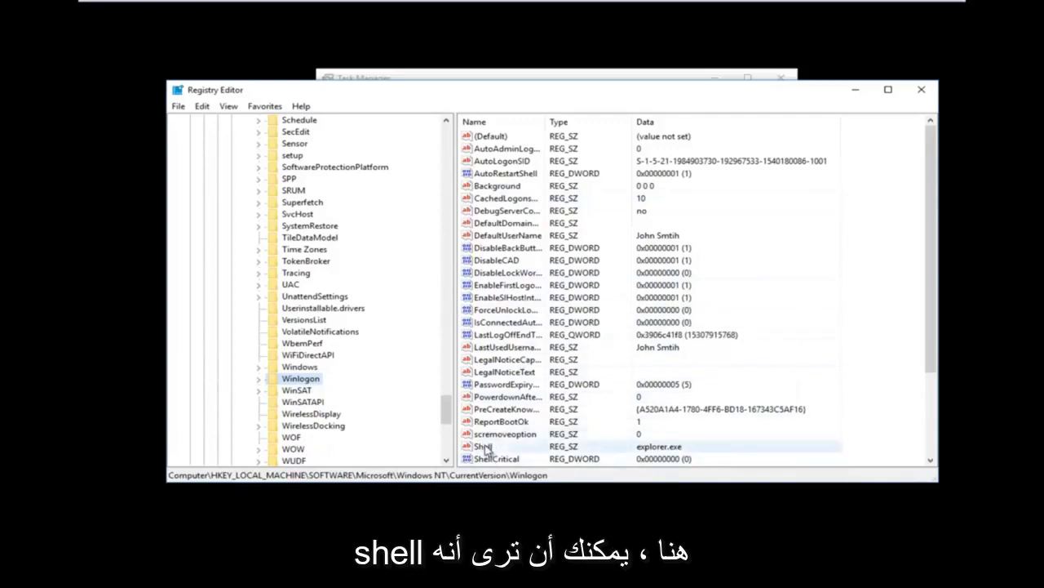
scroll(643, 321, down, 3)
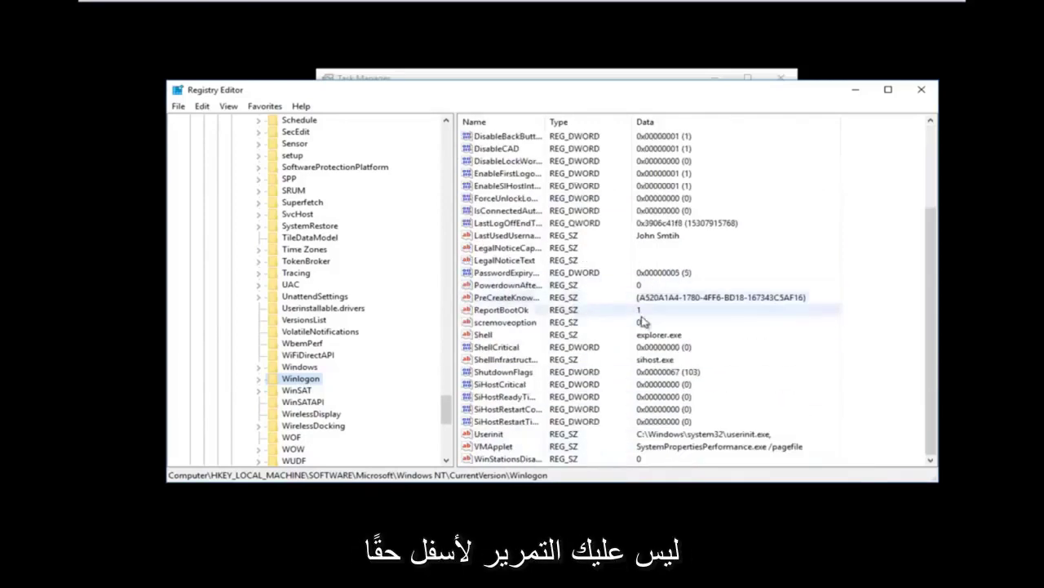
Open the Shell value's Edit String dialog, centre it, and click into the explorer.exe data field
double_click(484, 336)
drag(305, 145, 560, 210)
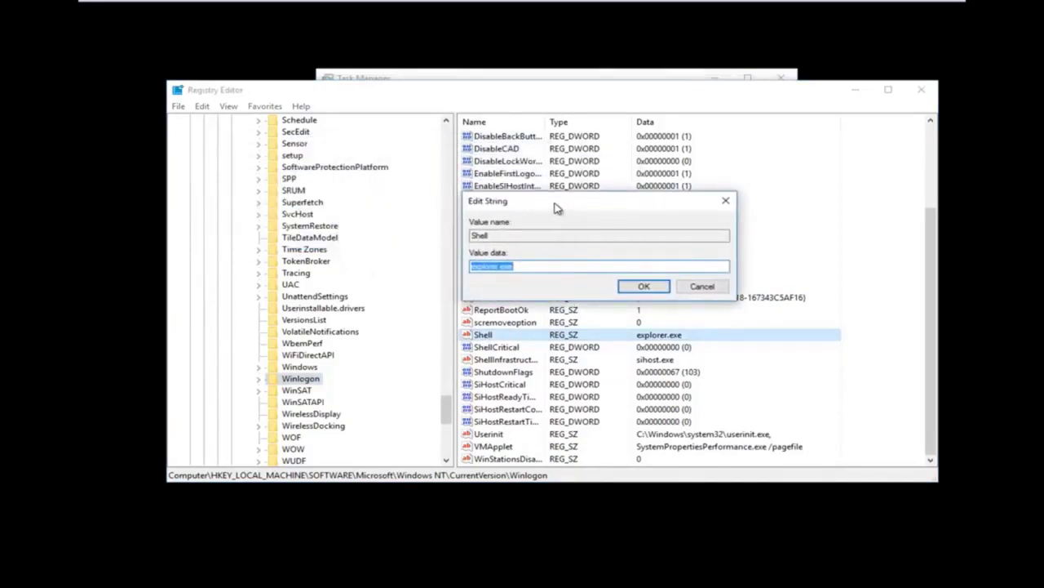
click(506, 267)
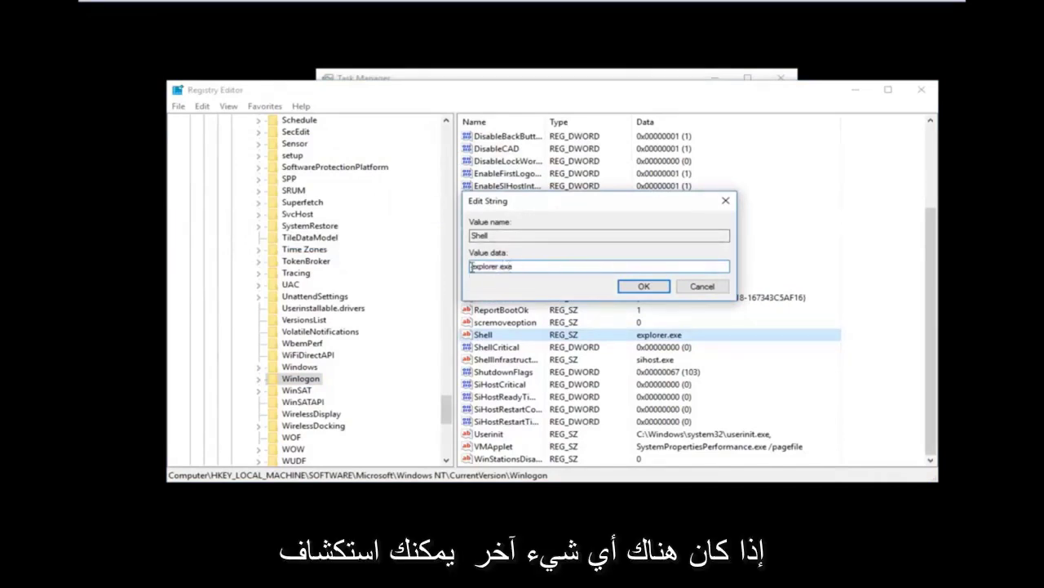
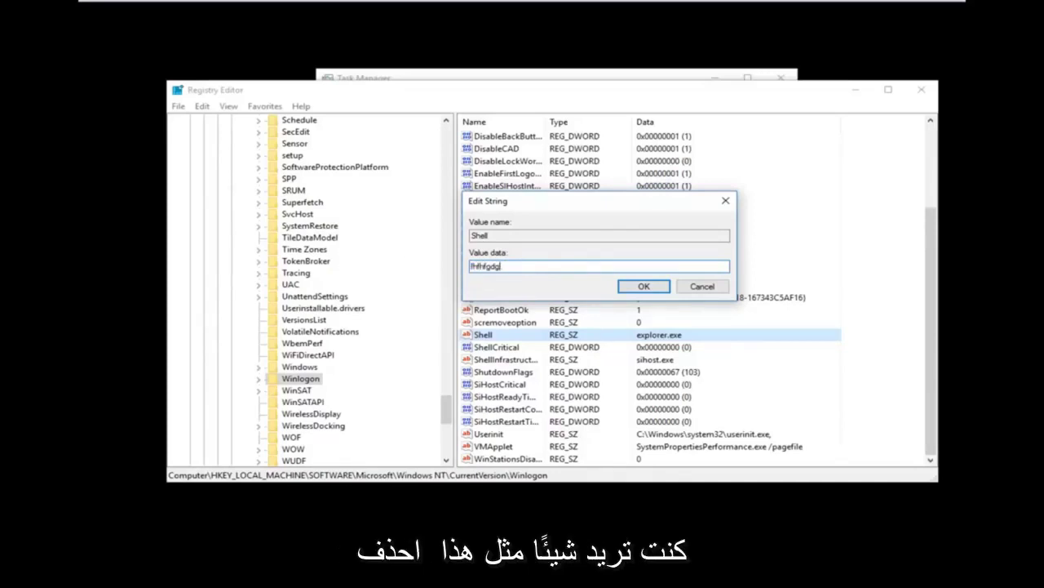
Clear the Shell value data and enter explorer.exe in its place
key(BackSpace)
key(BackSpace)
key(BackSpace)
key(BackSpace)
key(BackSpace)
key(BackSpace)
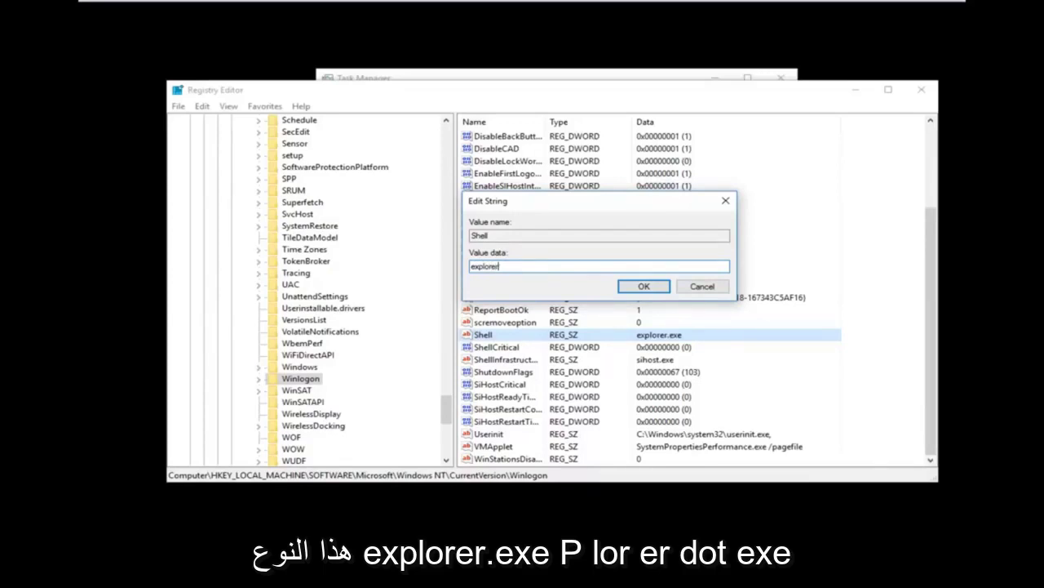
text(explorer.exe)
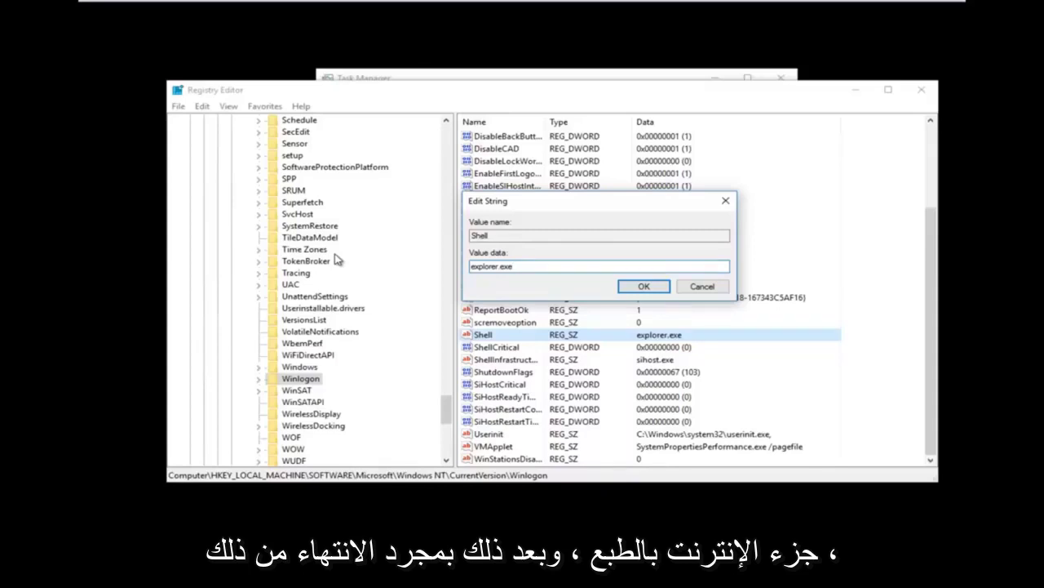
Confirm explorer.exe as the Shell data, then close Registry Editor and Task Manager
click(642, 286)
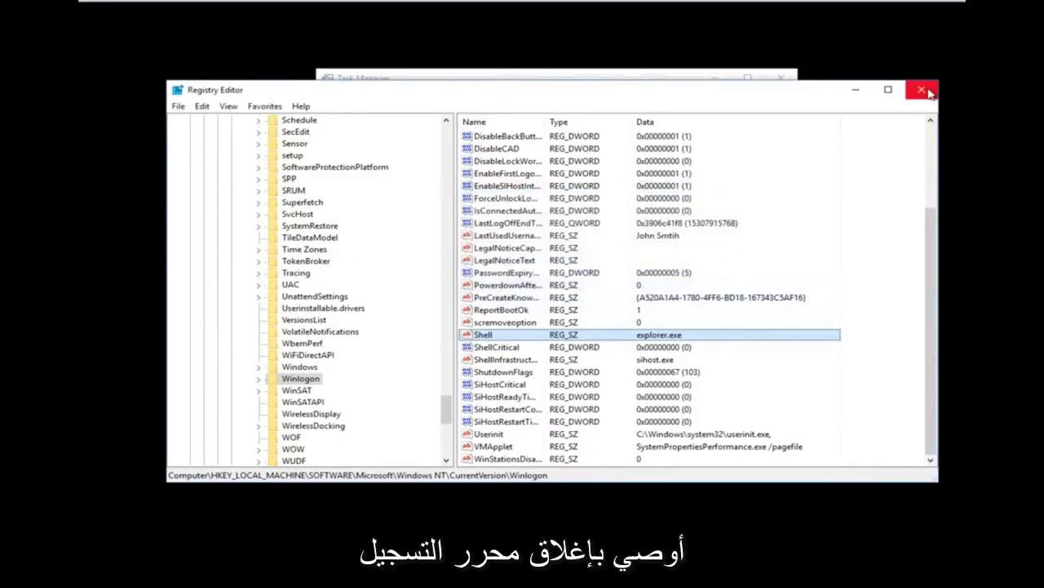
click(925, 91)
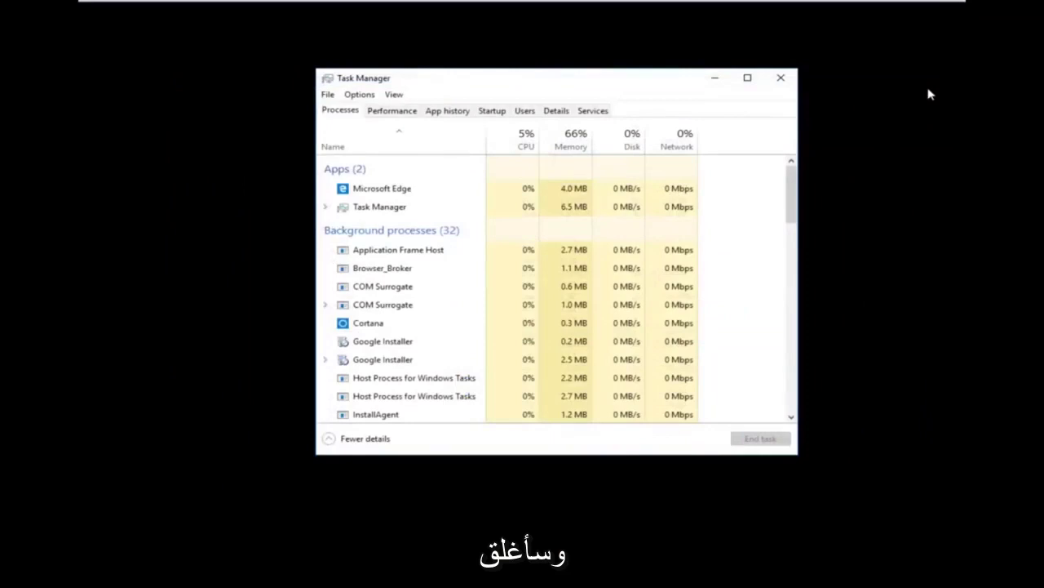
click(781, 81)
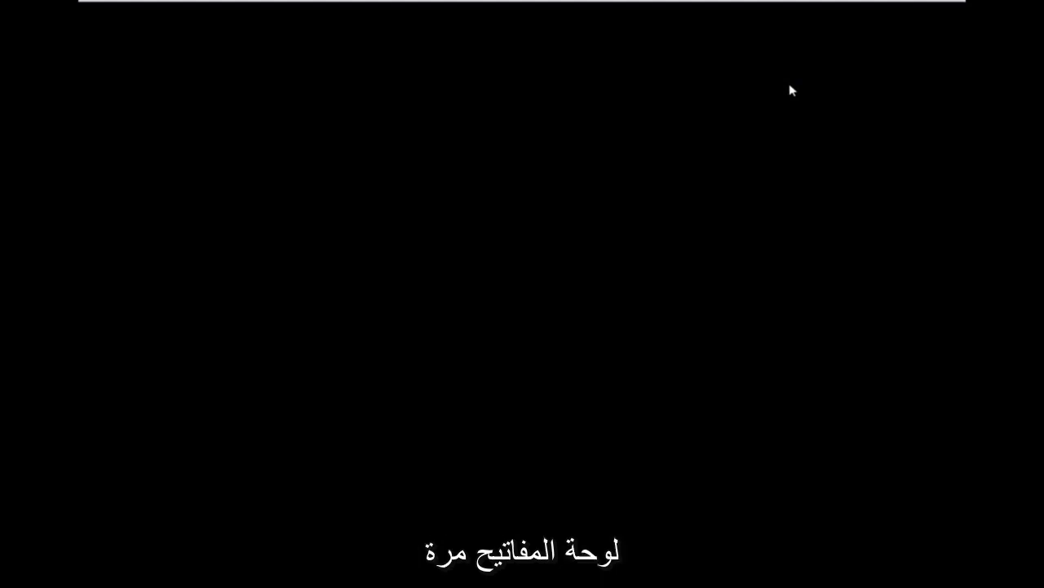
Choose Update and restart from the power menu on the Ctrl+Alt+Del screen
key(ctrl+alt+Delete)
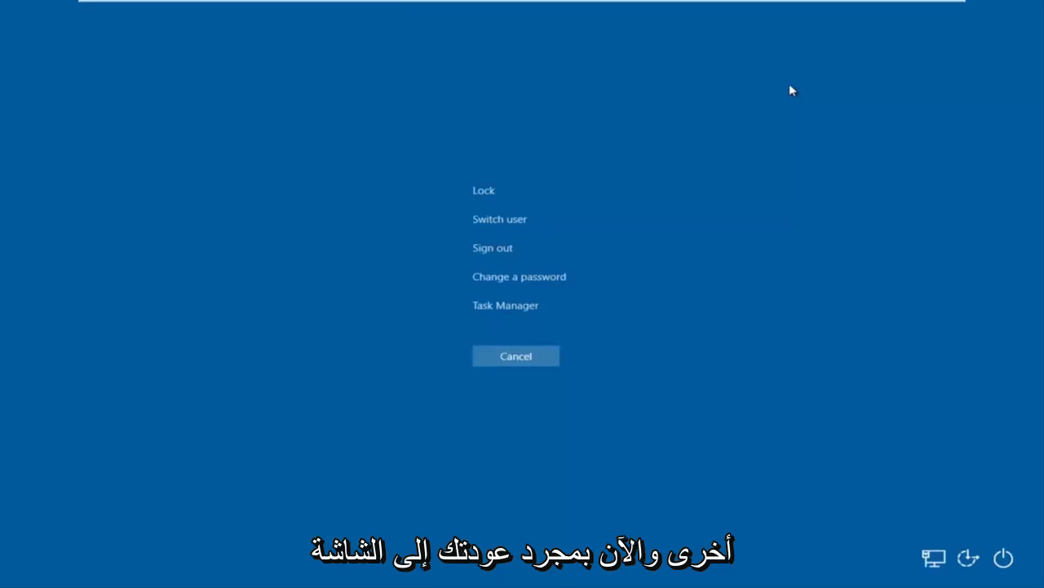
click(1003, 561)
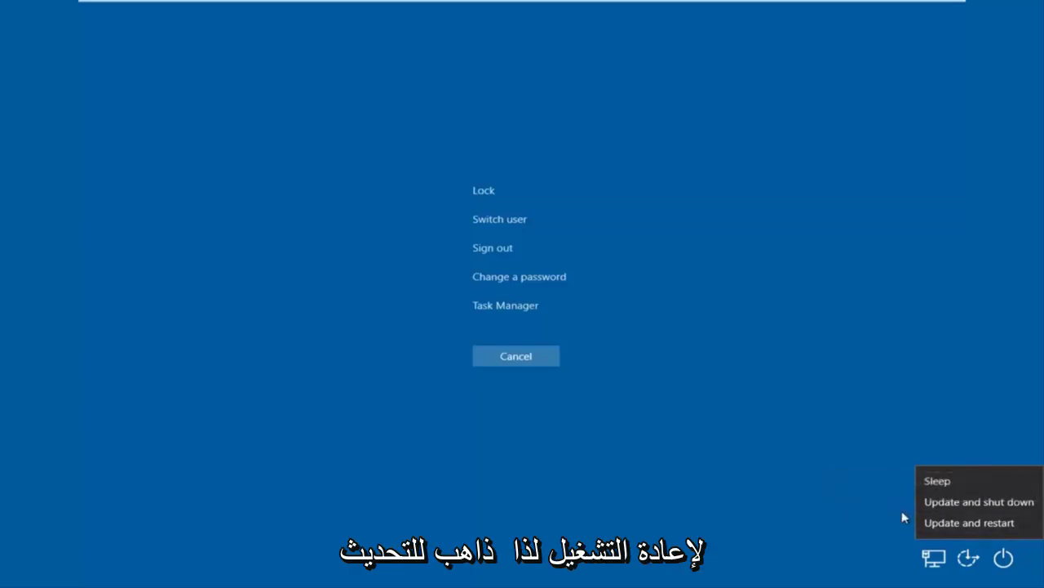
click(944, 522)
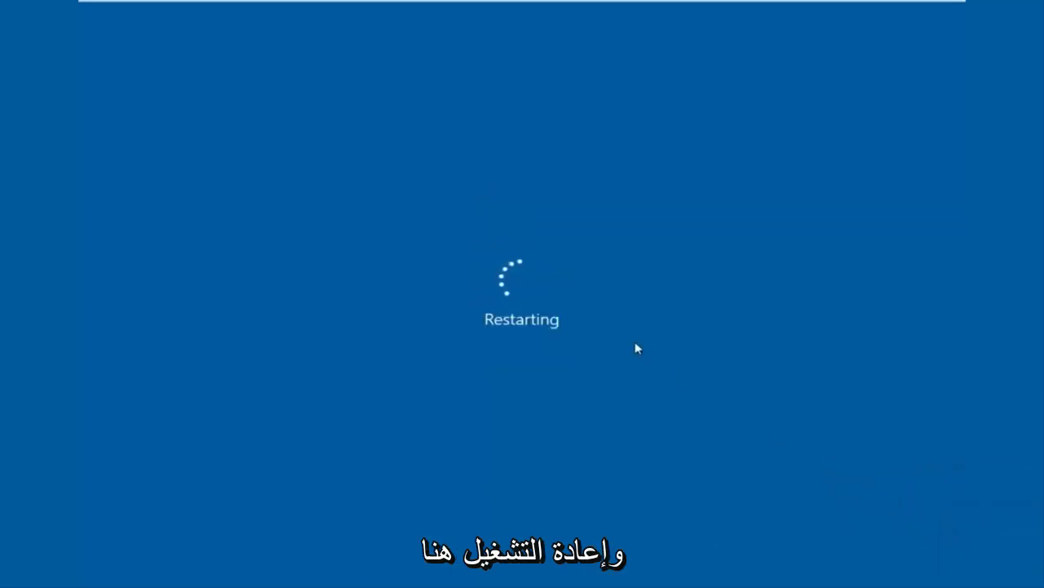